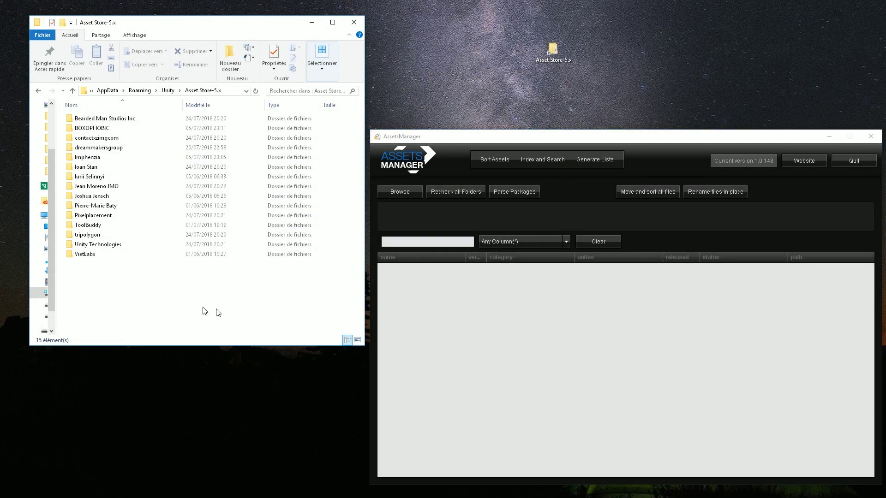
Open Unity Technologies > Asset Store Tools to reveal its single unitypackage file
click(115, 246)
double_click(115, 246)
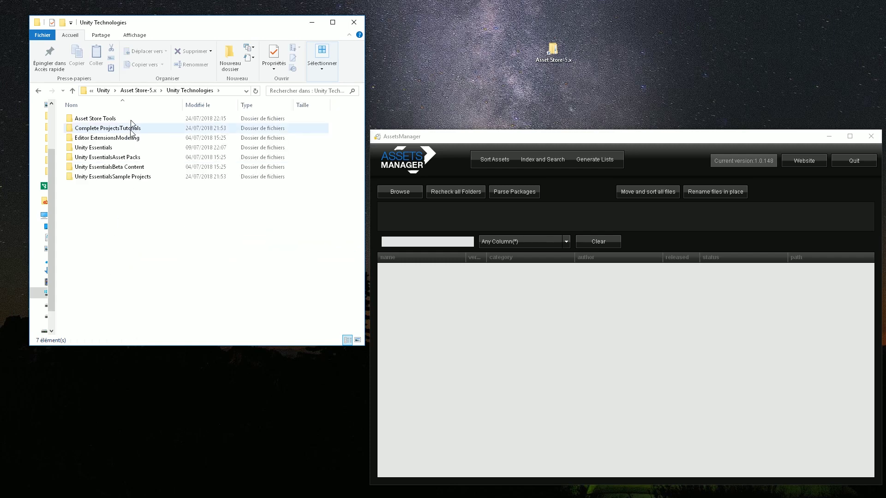
double_click(113, 119)
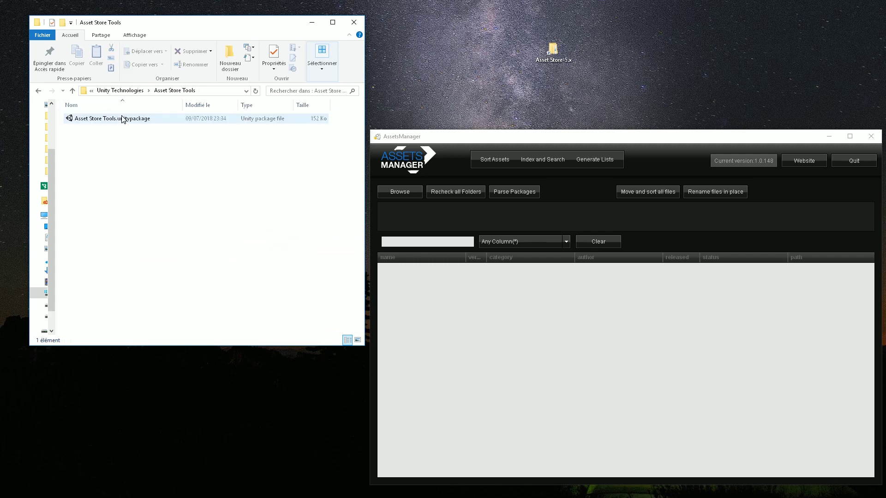
Set the base directory to Bureau > Asset Store-5.x
click(401, 192)
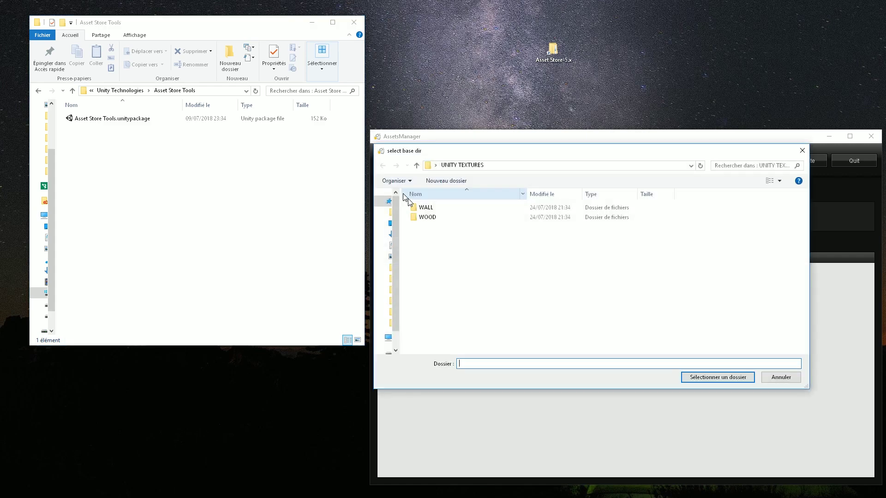
click(437, 166)
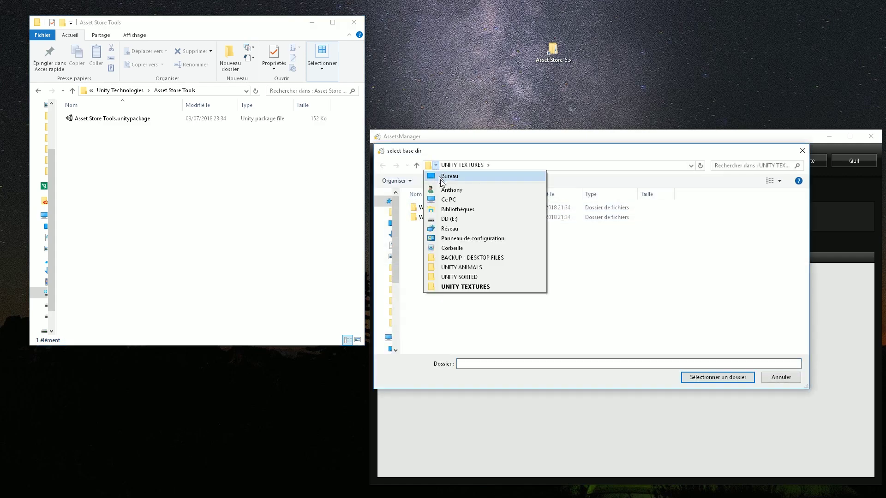
click(457, 176)
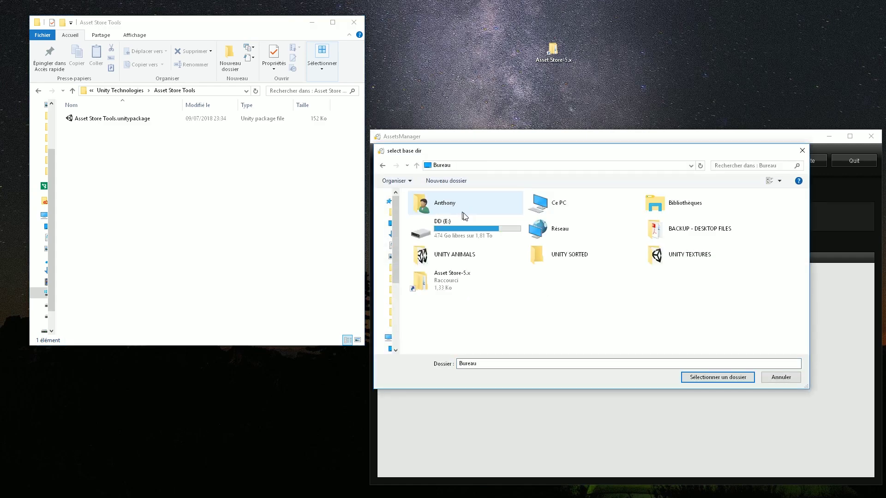
double_click(458, 280)
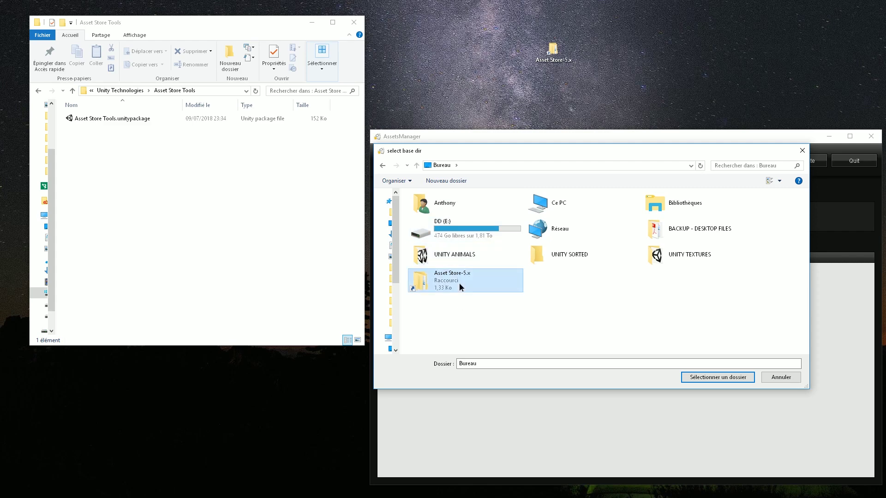
click(719, 378)
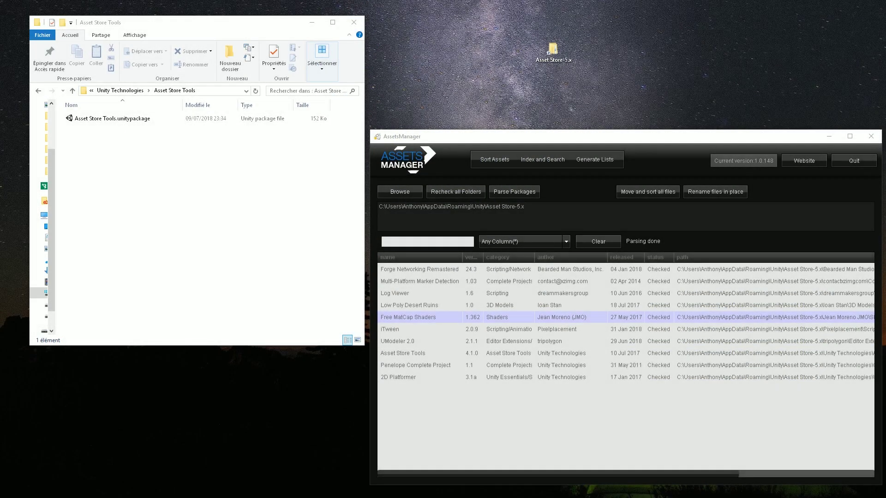
Extract the Free MatCap Shaders package into the UNITY EXTRACT folder
right_click(408, 316)
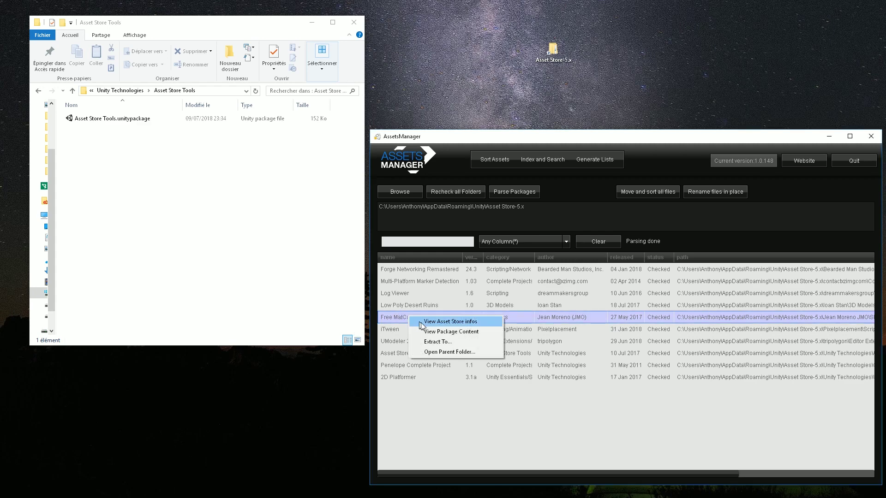
click(439, 342)
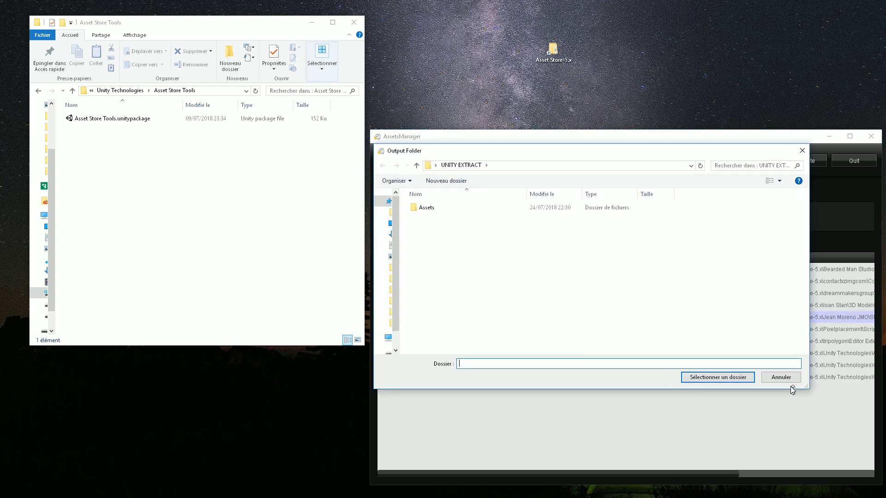
click(718, 378)
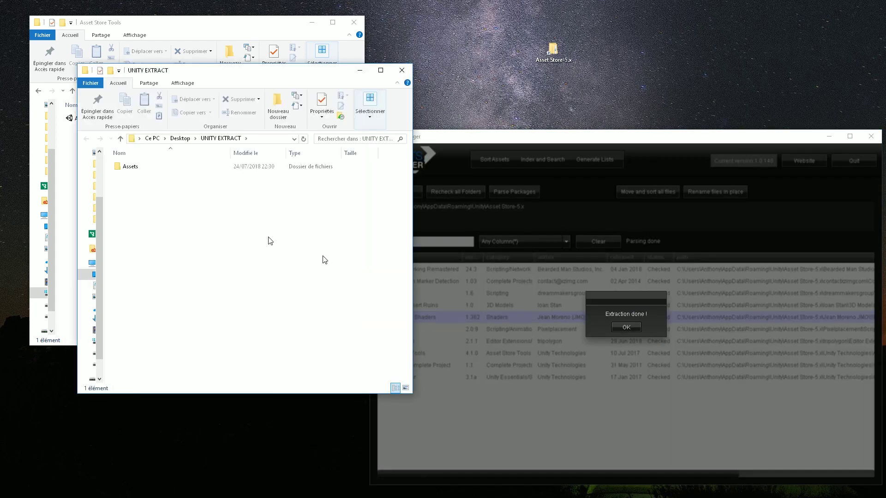
Browse to Assets > JMO Assets > MatCap Shaders > Textures > MaCrea, then close the window
double_click(176, 168)
double_click(148, 168)
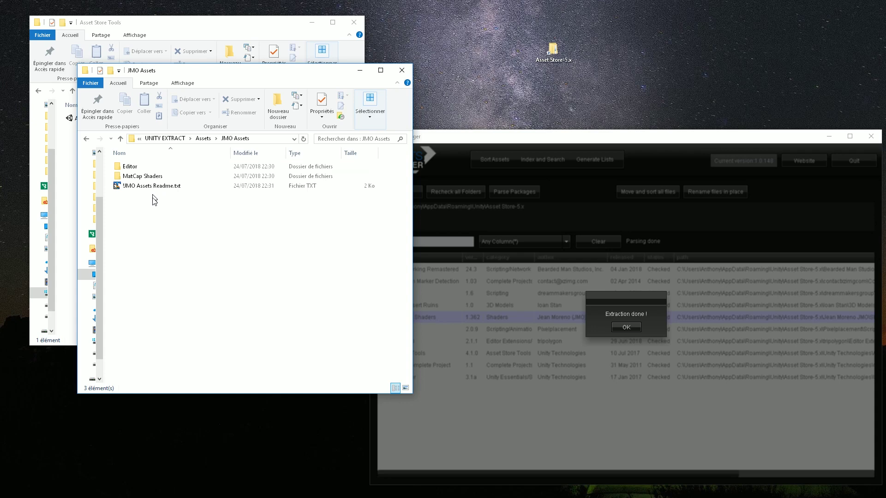
click(163, 177)
double_click(163, 179)
double_click(162, 198)
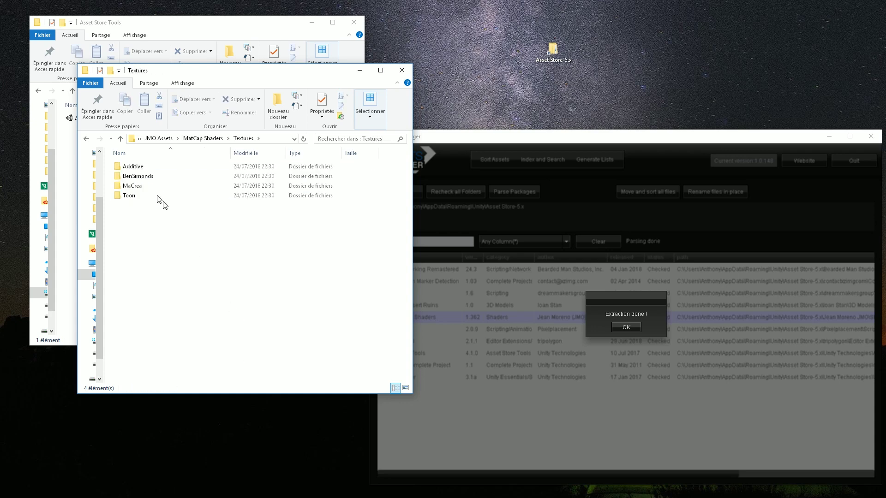
click(158, 187)
double_click(158, 187)
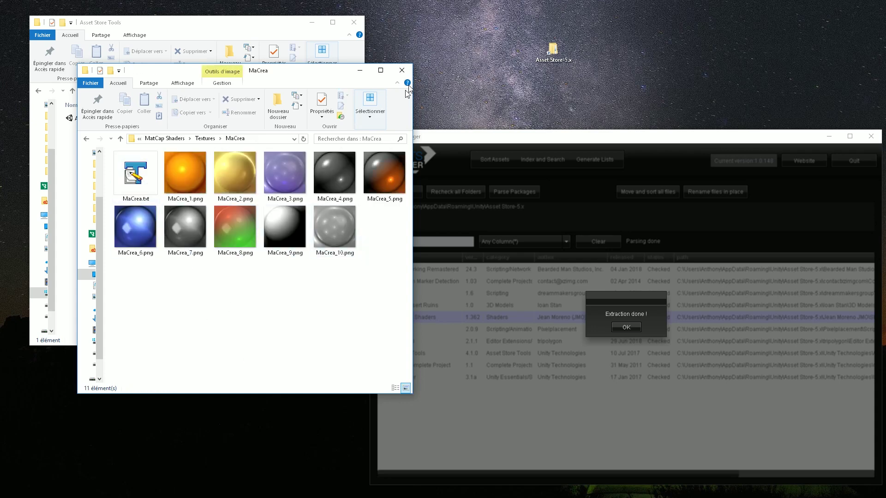
click(402, 70)
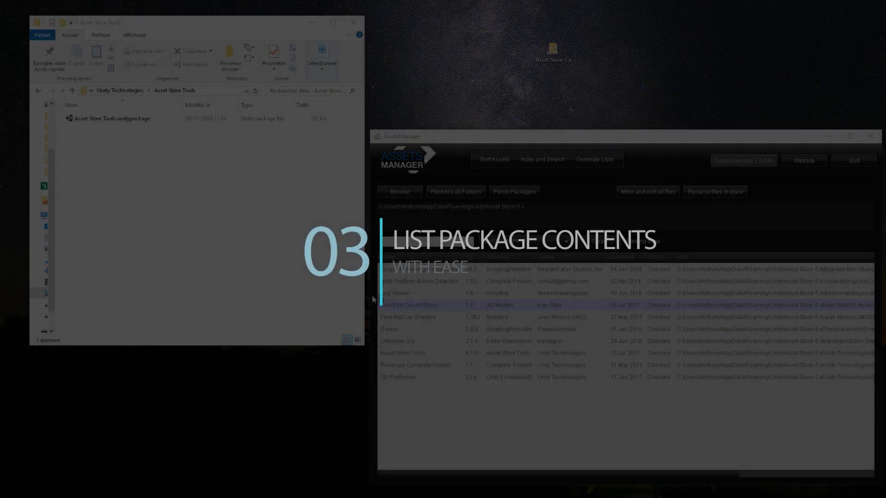
right_click(397, 308)
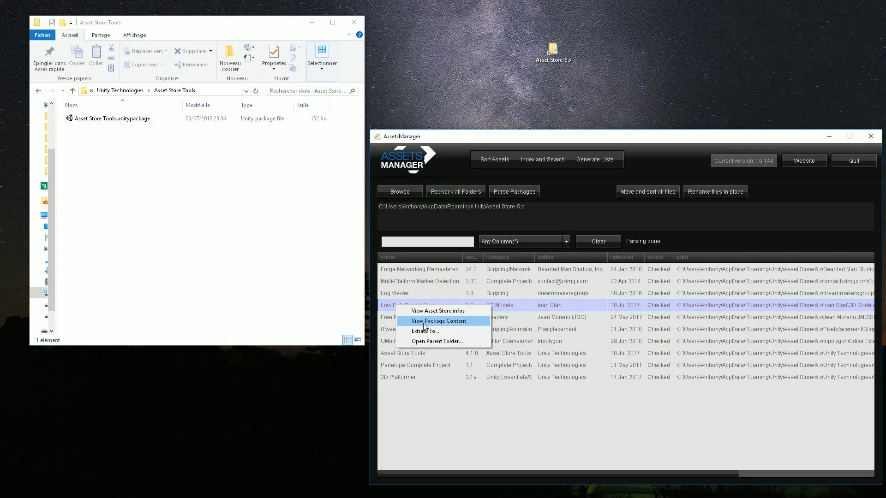
click(438, 321)
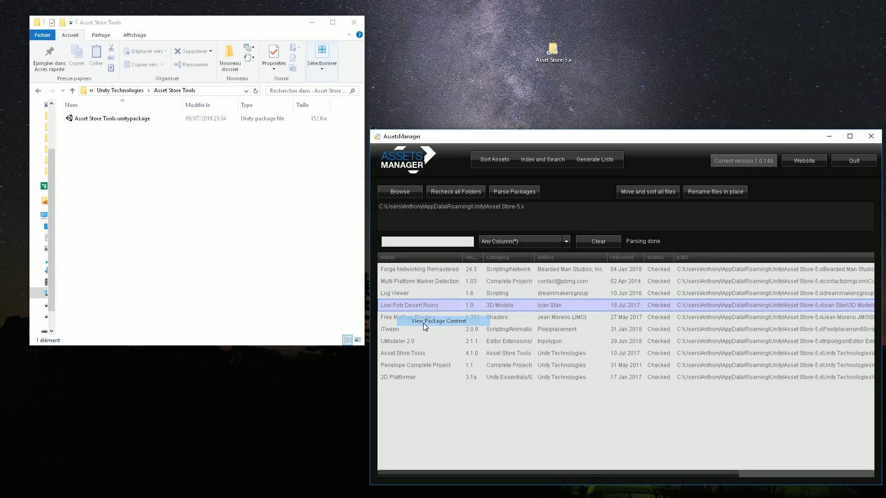
scroll(497, 250, down, 4)
scroll(490, 270, down, 4)
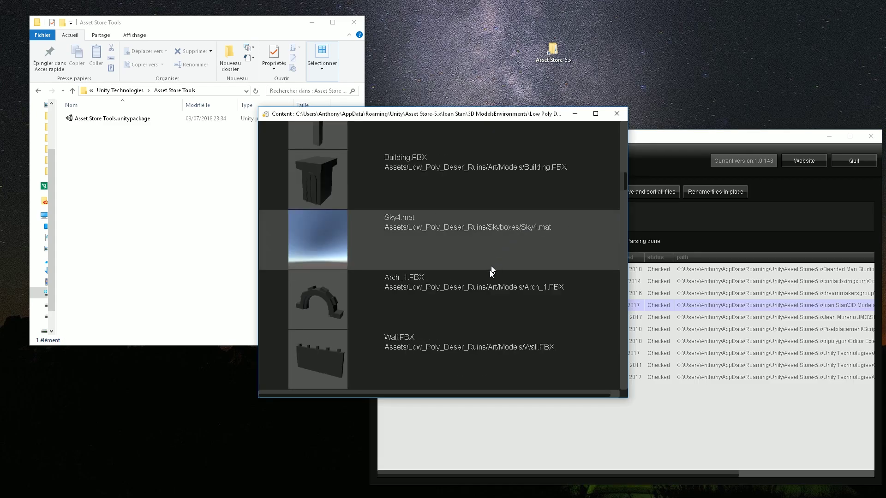
scroll(477, 312, down, 4)
scroll(472, 360, down, 3)
scroll(472, 360, down, 4)
scroll(473, 360, down, 4)
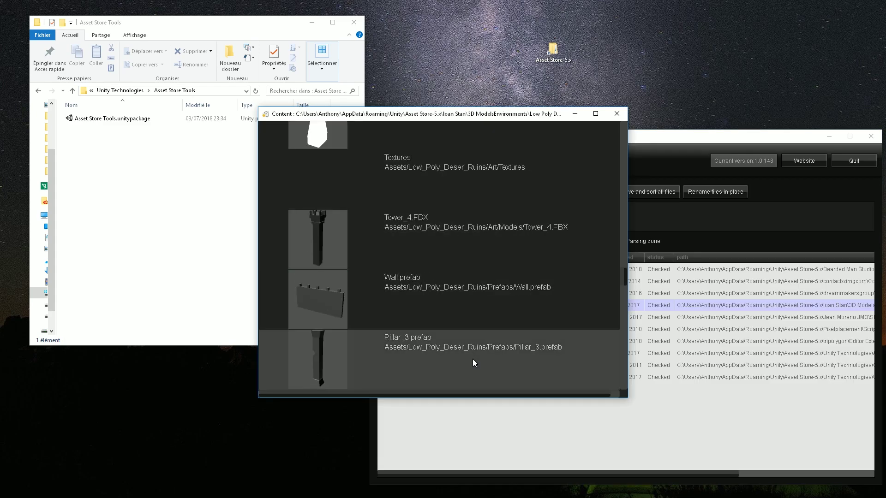
scroll(473, 360, down, 4)
scroll(462, 358, down, 3)
scroll(455, 355, down, 4)
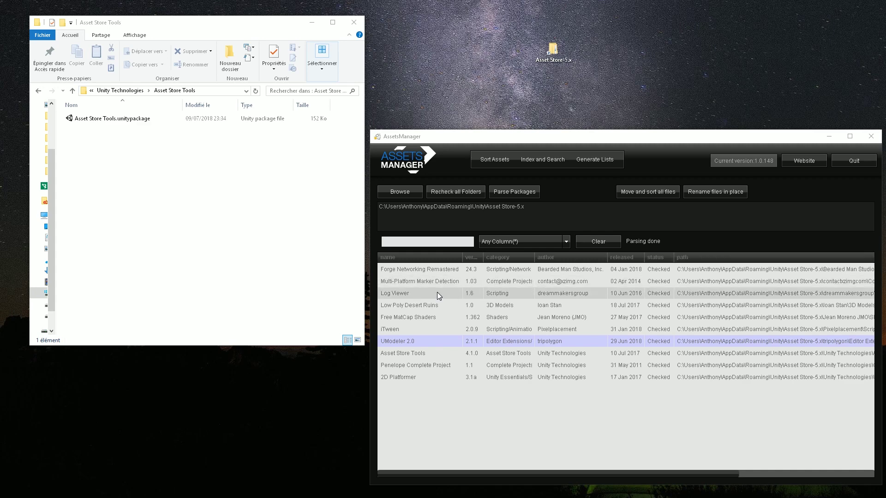
click(410, 296)
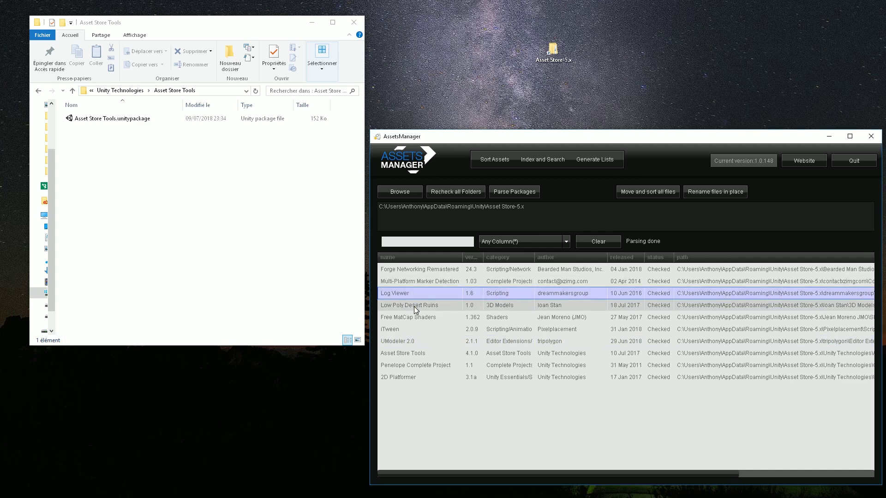
right_click(416, 294)
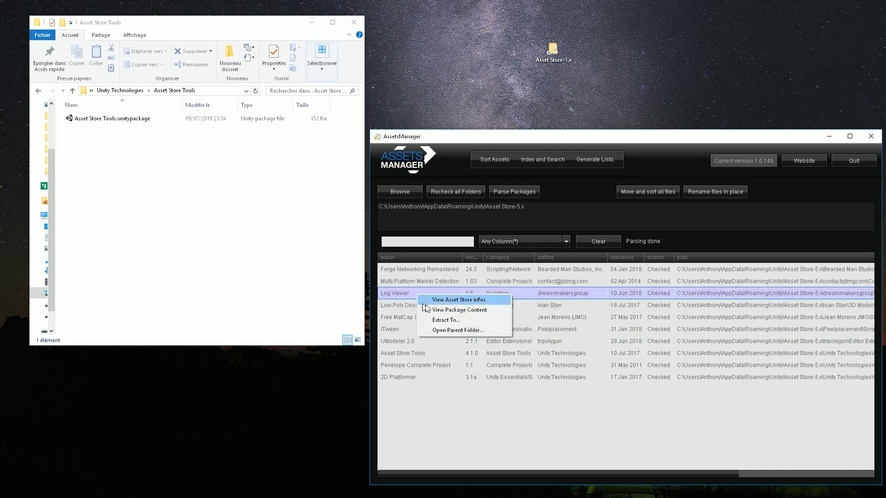
click(457, 301)
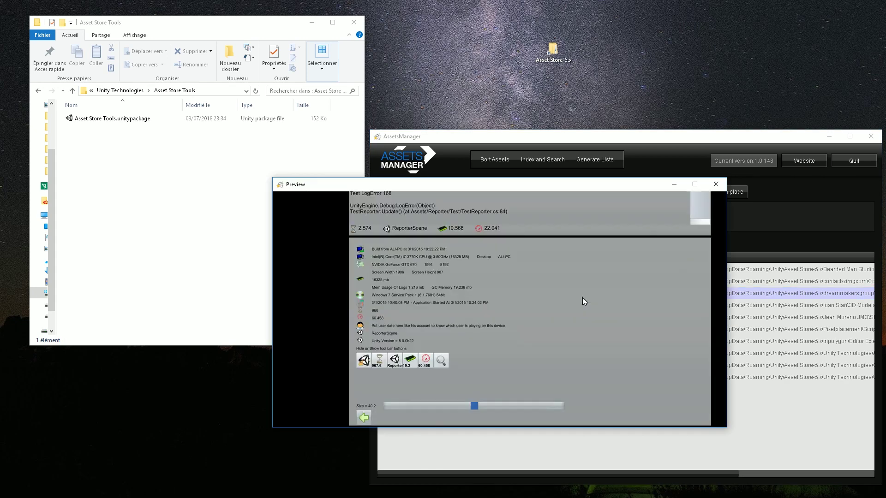
scroll(588, 311, up, 6)
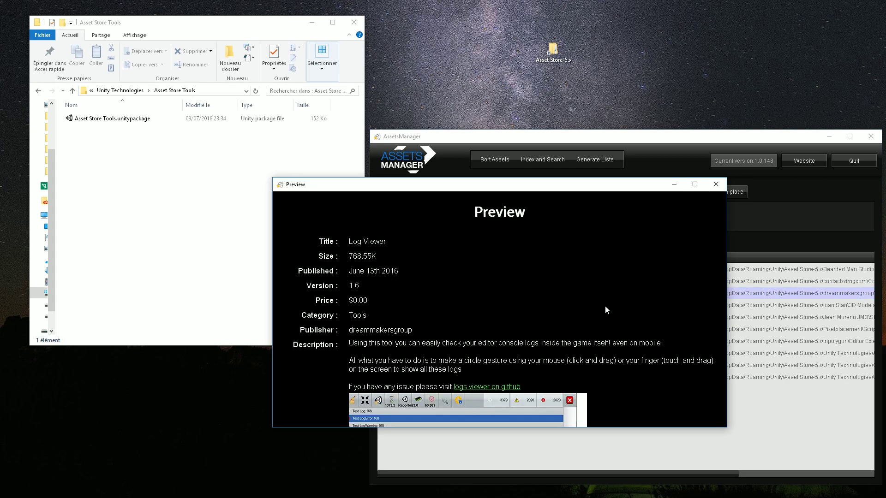
key(Escape)
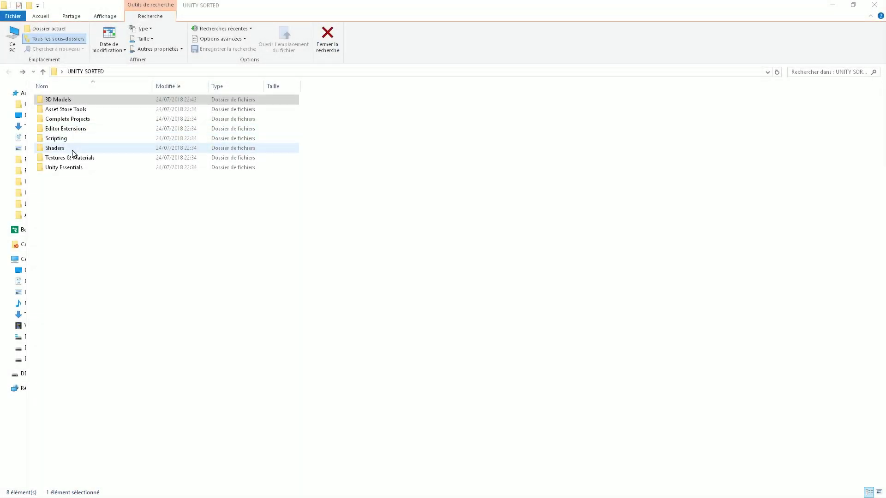
double_click(73, 149)
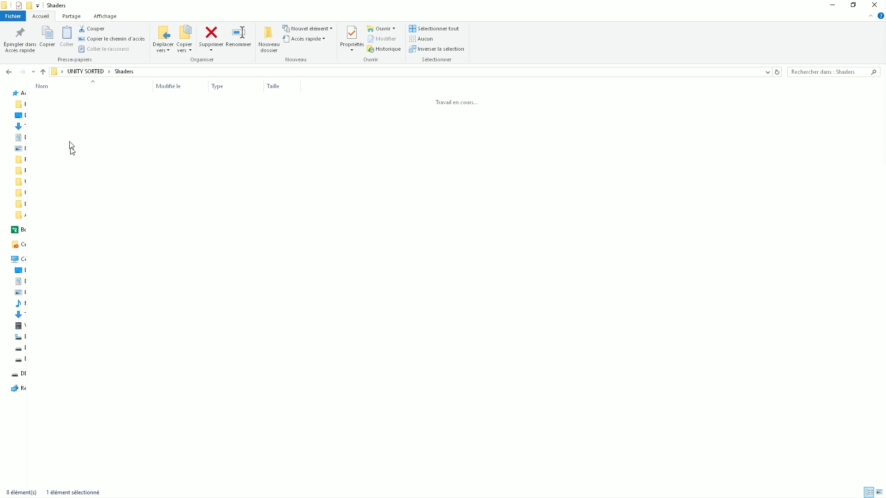
click(78, 102)
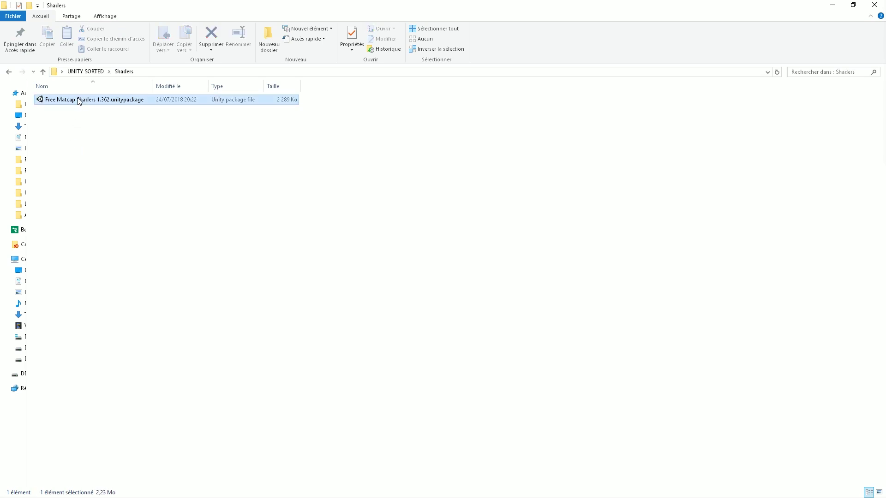
right_click(104, 100)
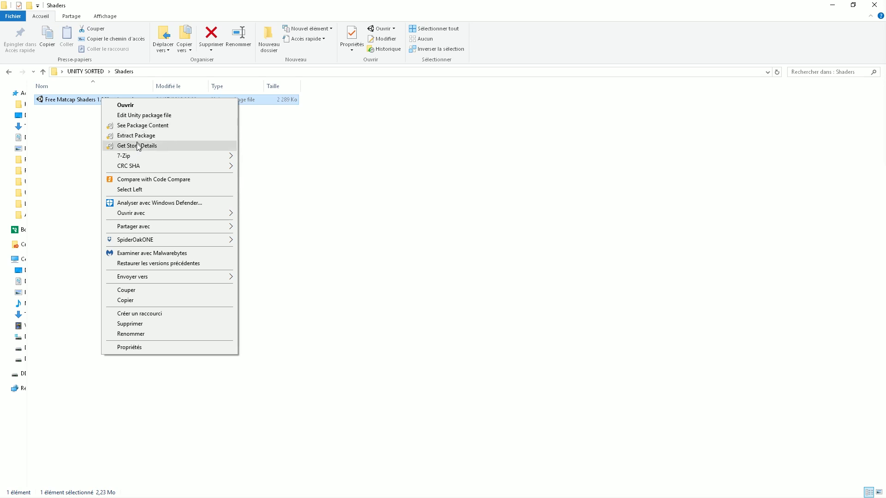
click(137, 145)
scroll(507, 225, down, 5)
scroll(507, 224, down, 5)
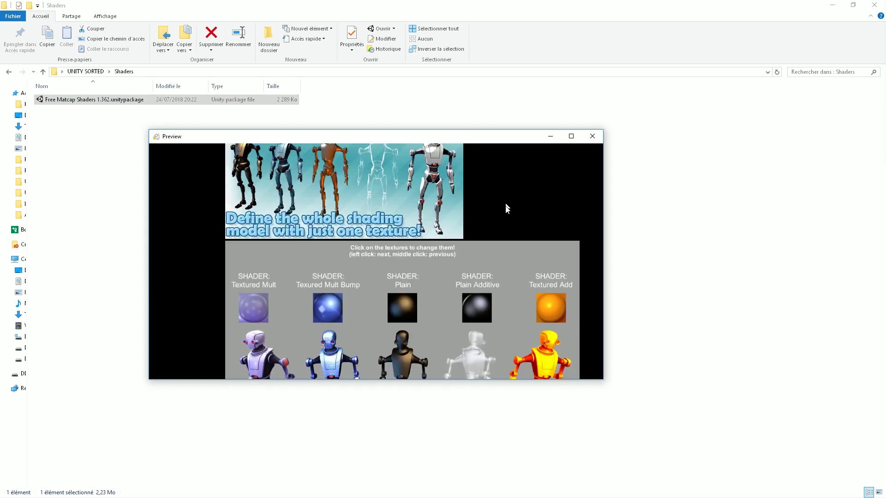
scroll(508, 225, down, 3)
scroll(507, 225, down, 3)
scroll(505, 257, down, 2)
scroll(500, 288, up, 10)
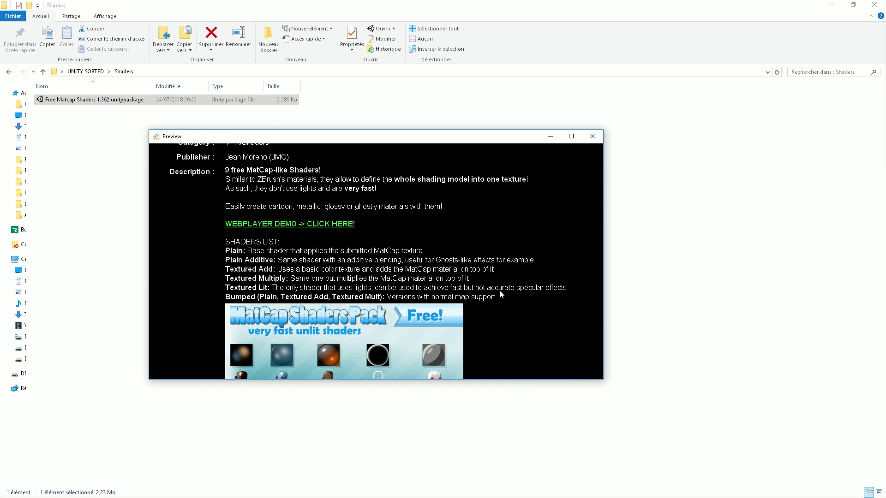
scroll(510, 246, up, 3)
key(Escape)
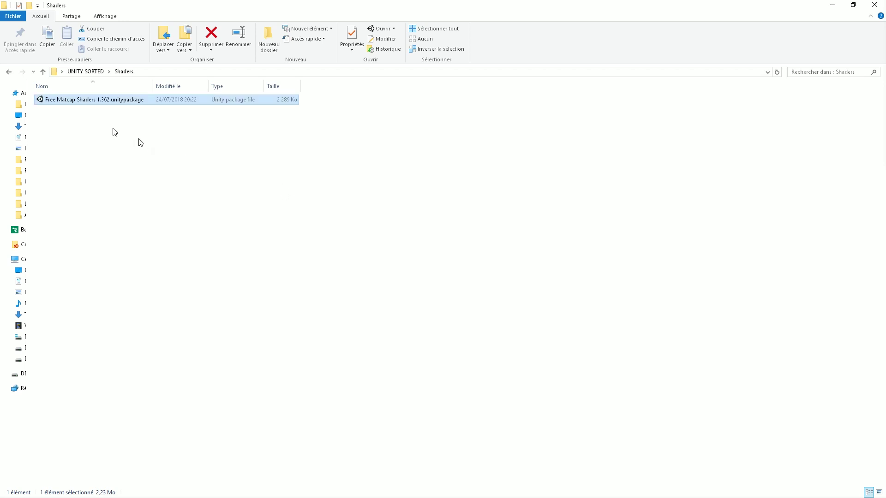
Show the Free Matcap Shaders package contents with See Package Content
right_click(80, 105)
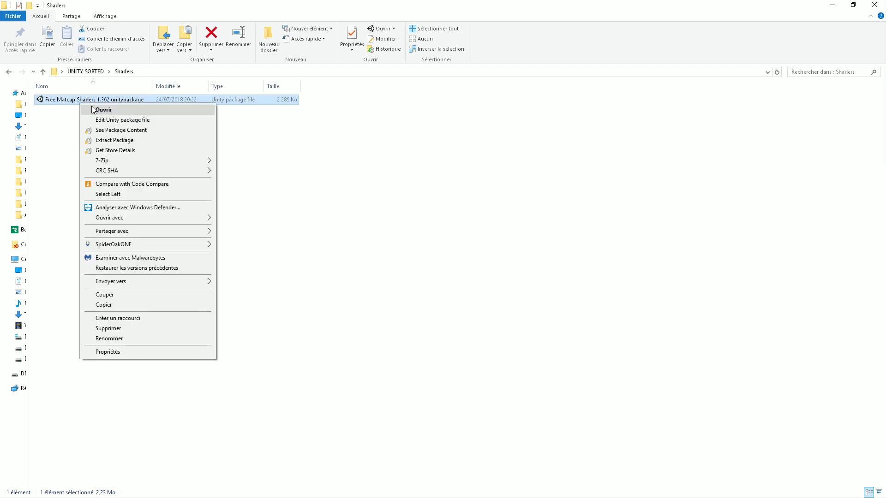
click(124, 133)
scroll(570, 208, down, 5)
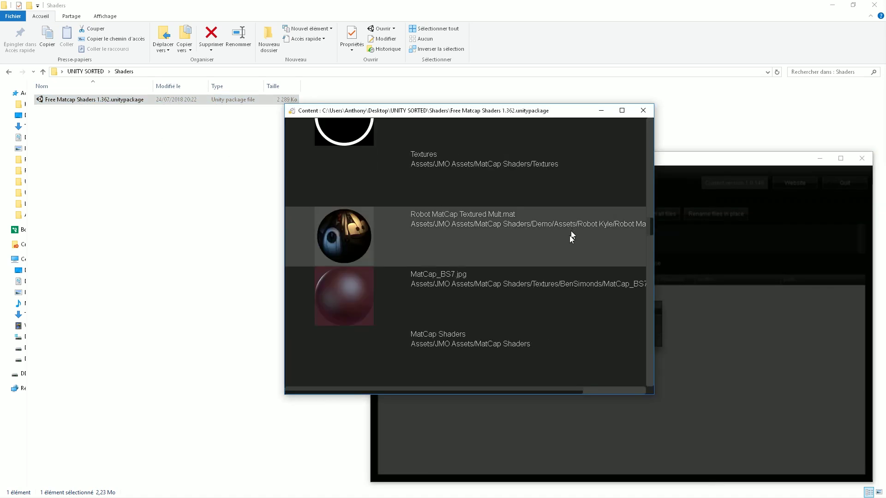
scroll(567, 256, down, 5)
scroll(567, 264, down, 3)
scroll(581, 325, up, 3)
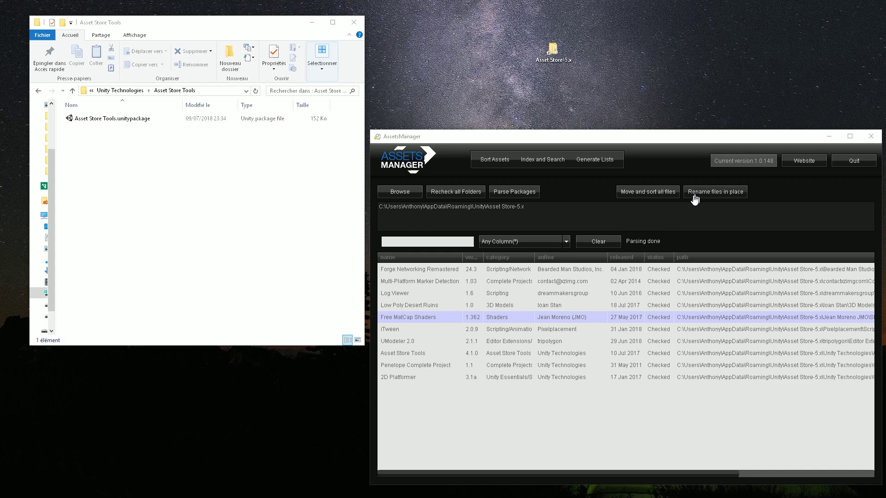
Rename package files in place, then check Asset Store Tools now shows 4.1.0
click(128, 122)
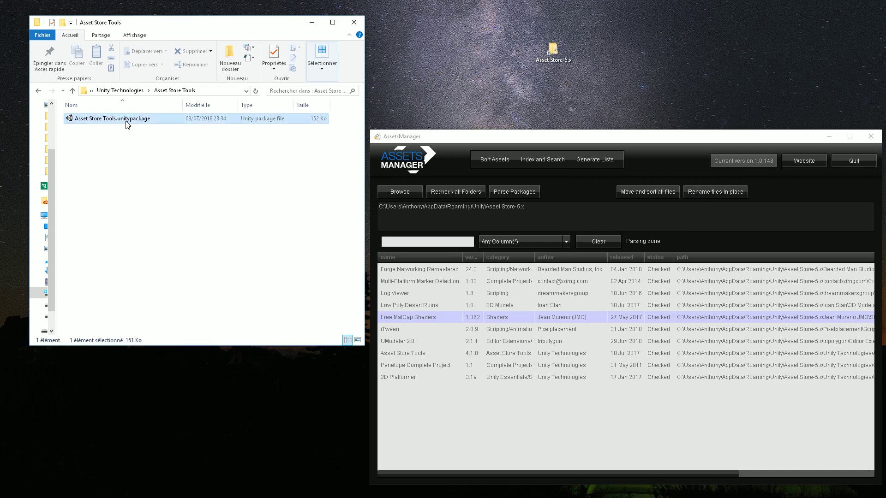
click(724, 197)
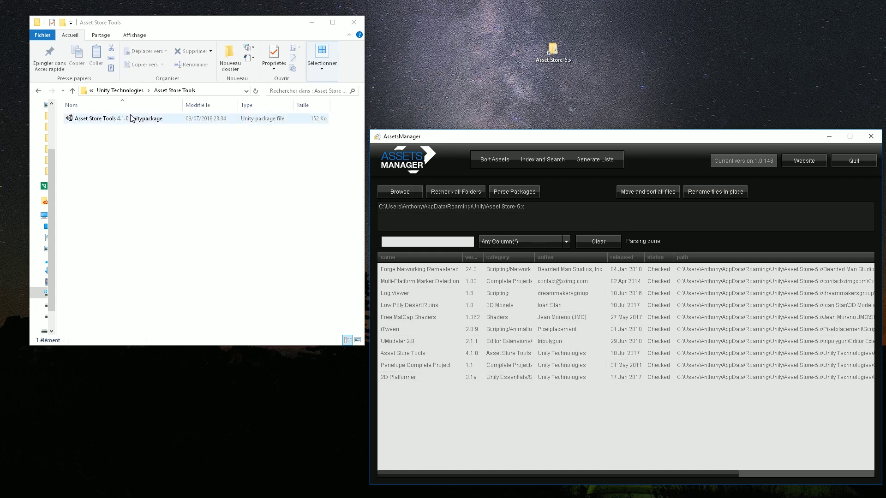
click(105, 119)
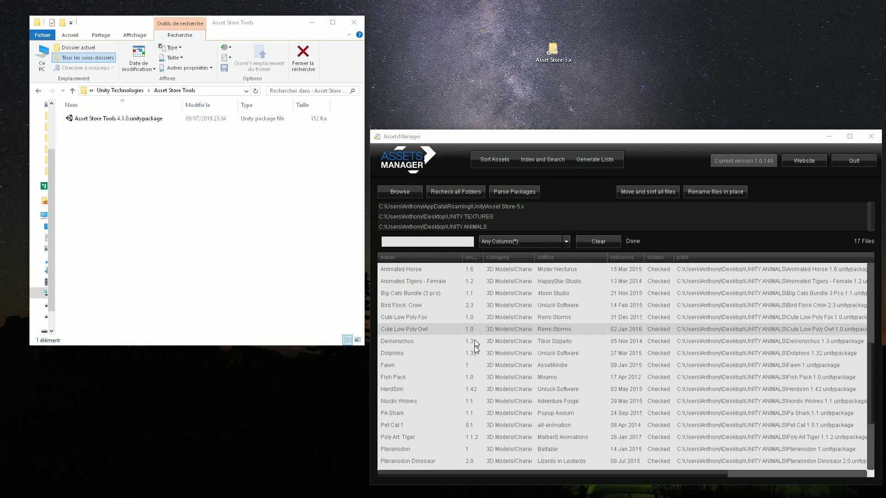
scroll(474, 340, up, 5)
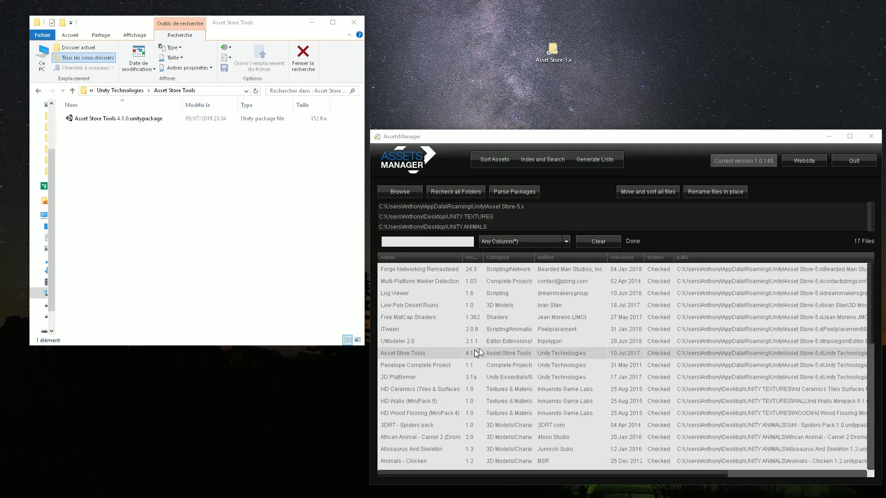
Move and sort all packages into the UNITY SORTED output folder
click(664, 194)
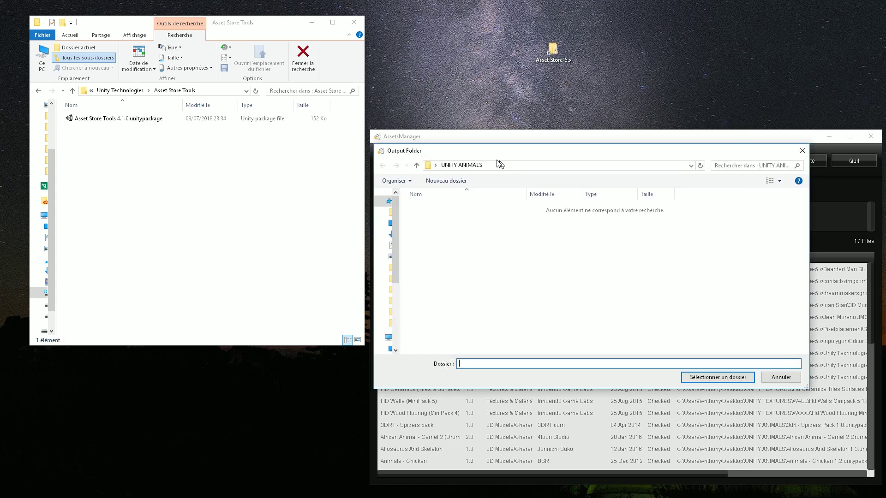
click(436, 165)
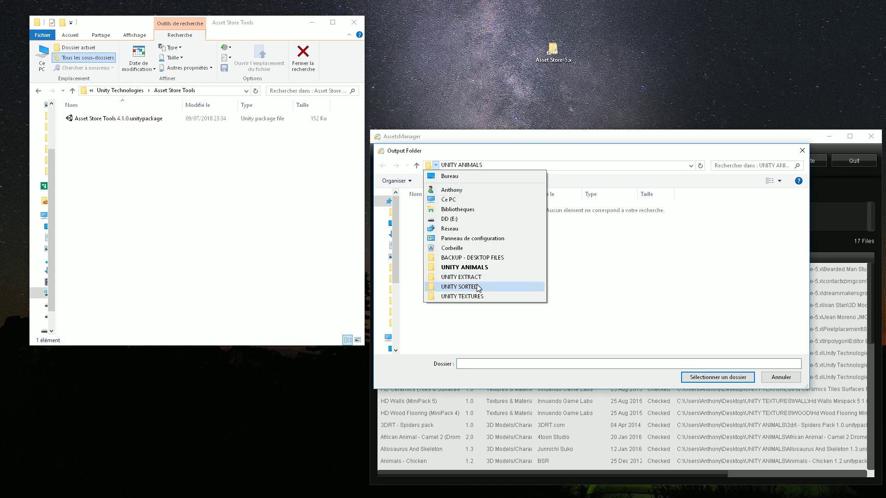
click(459, 286)
click(717, 376)
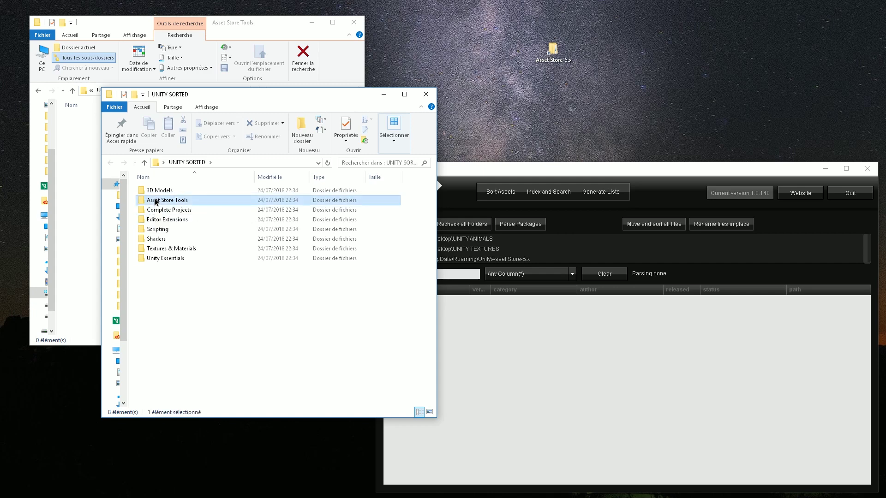
Check the sorted Asset Store Tools 4.1.0 package, then return to UNITY SORTED
double_click(156, 201)
click(194, 193)
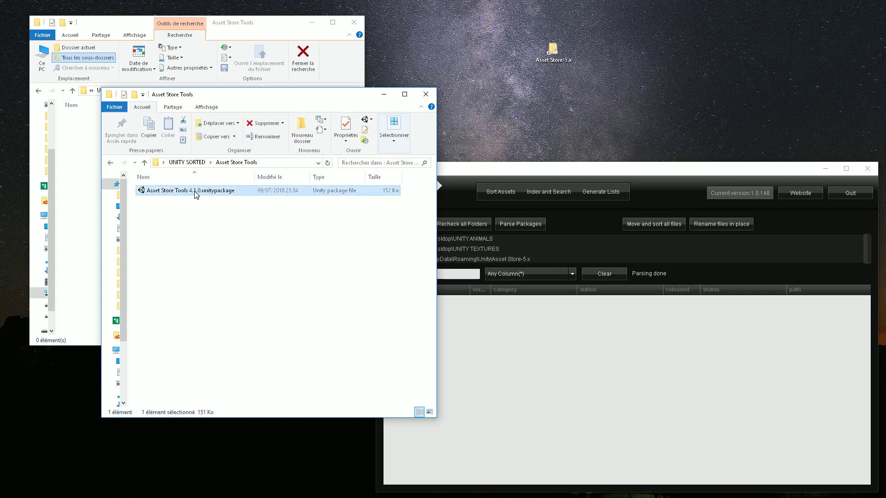
key(BackSpace)
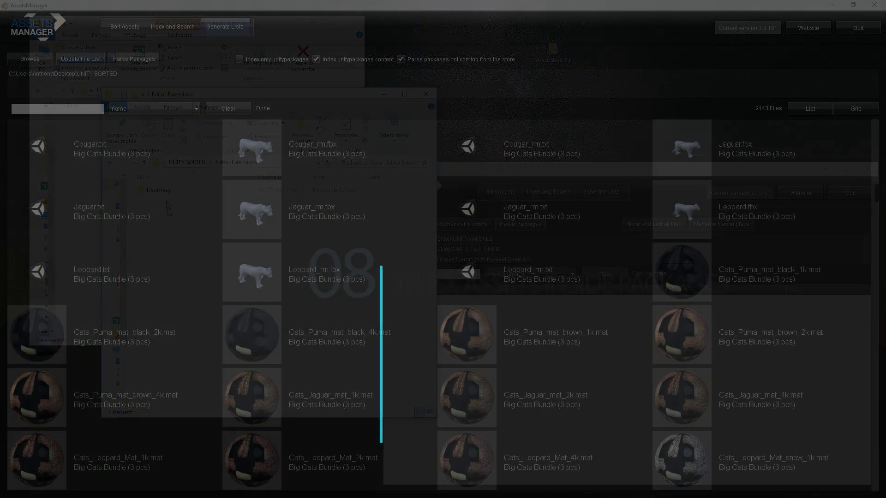
scroll(782, 209, down, 4)
scroll(781, 221, down, 4)
scroll(781, 232, down, 4)
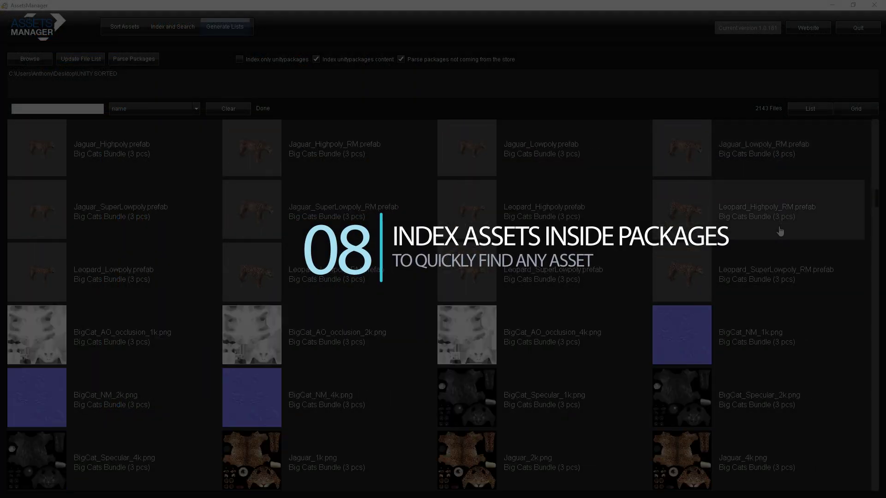
scroll(778, 242, down, 4)
scroll(779, 243, down, 4)
scroll(777, 240, down, 4)
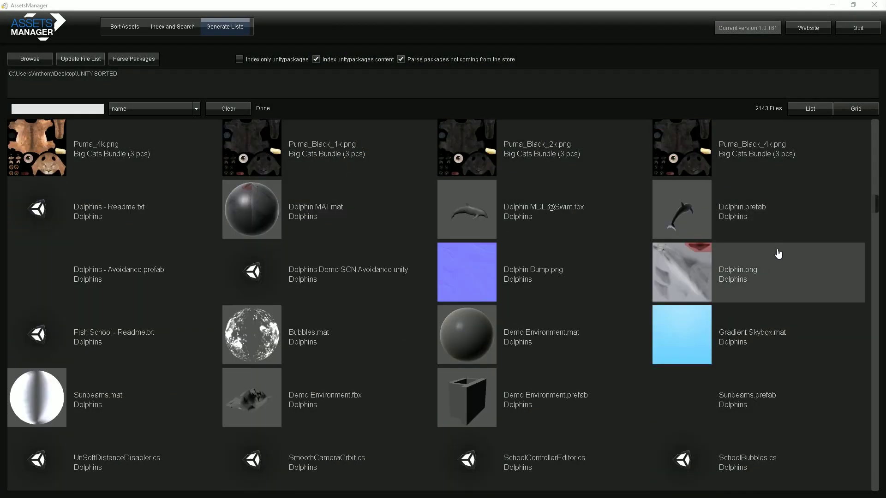
scroll(776, 253, down, 3)
scroll(774, 258, down, 4)
scroll(774, 258, down, 3)
scroll(771, 263, down, 4)
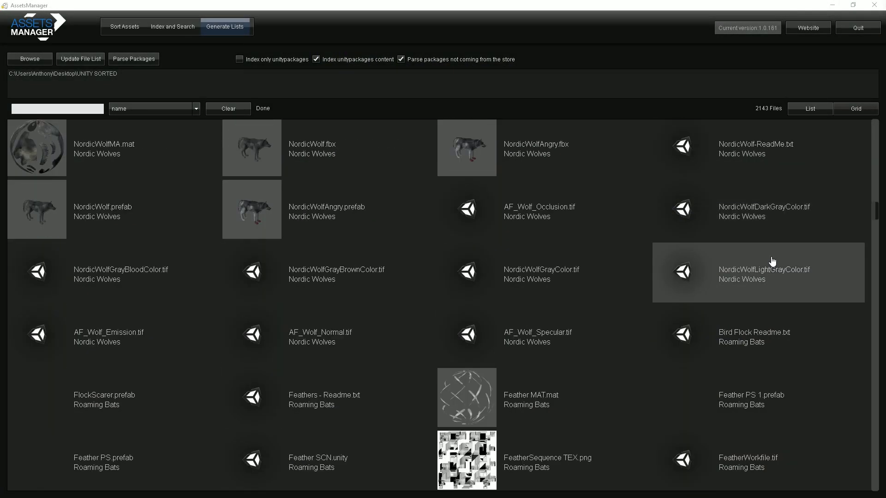
scroll(768, 270, down, 2)
scroll(458, 270, up, 4)
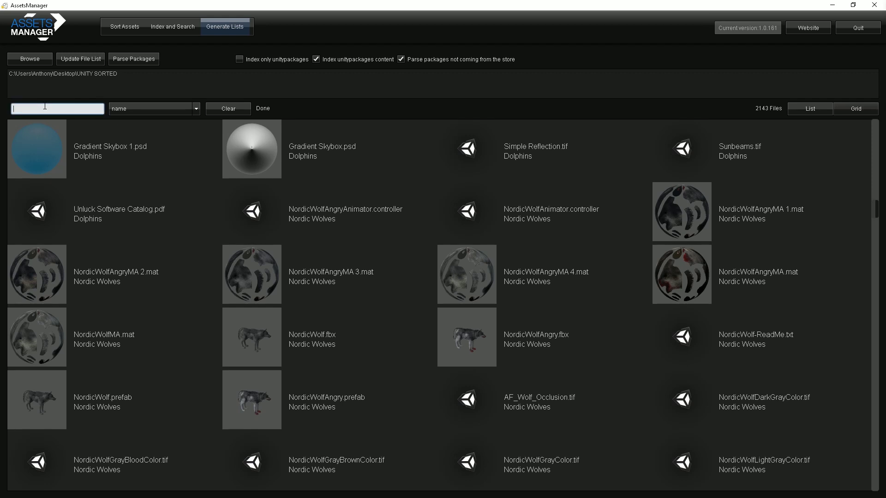
text(wood \.)
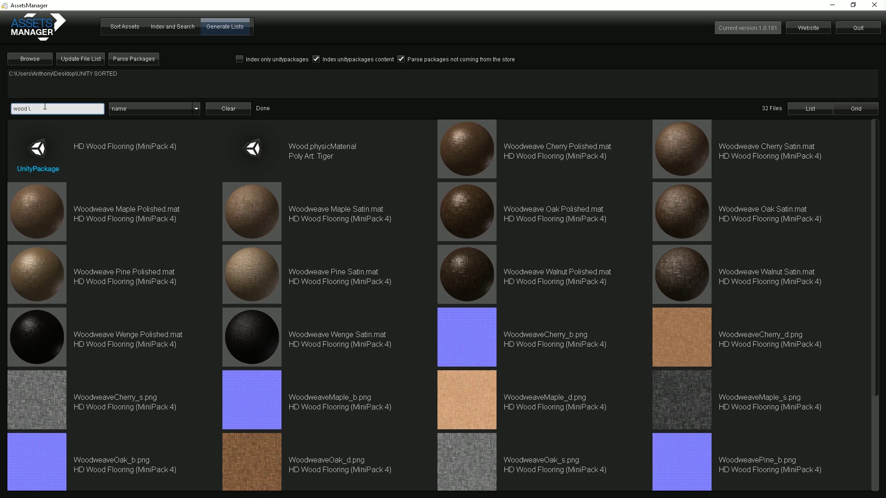
text(mat|png)
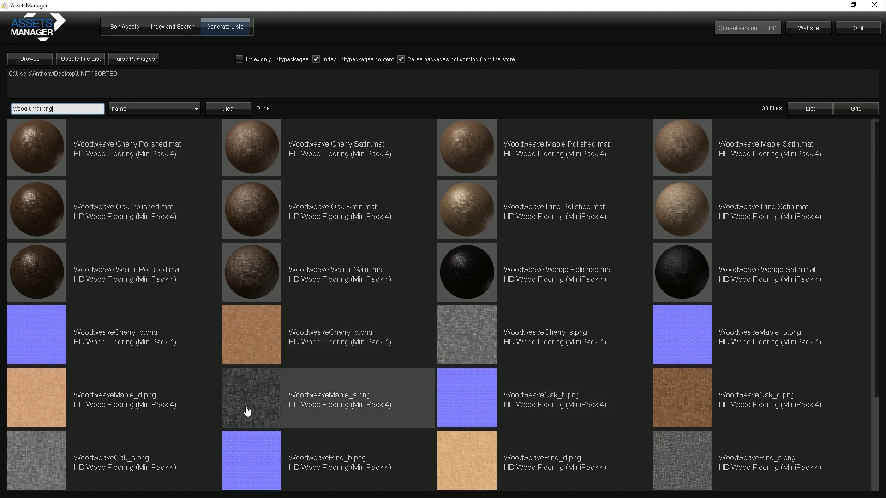
Extract the WoodweaveOak_d.png texture to the Desktop
right_click(694, 393)
click(740, 434)
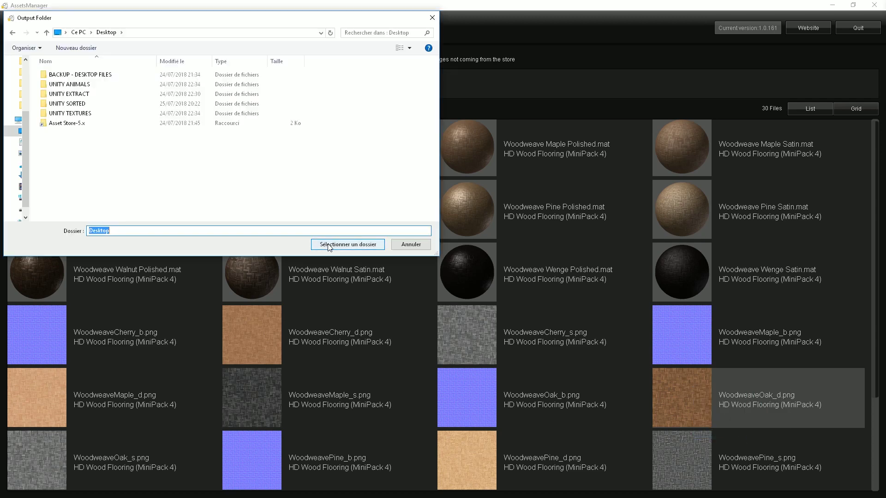
click(329, 246)
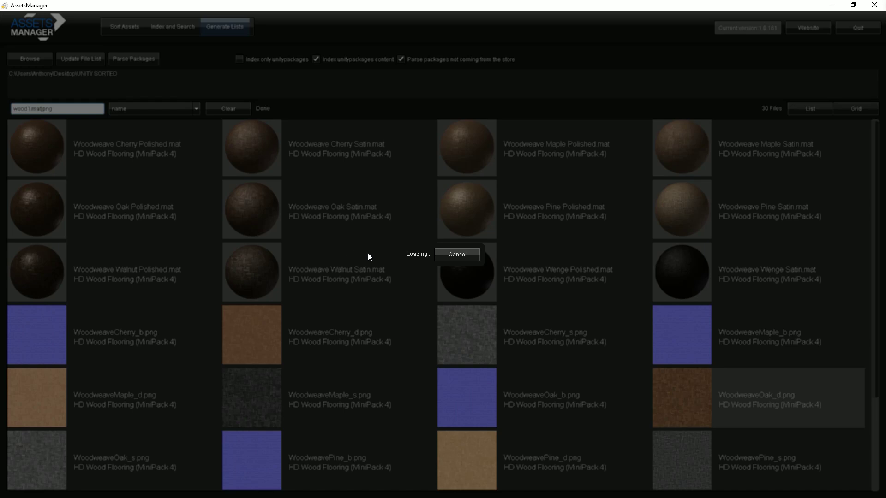